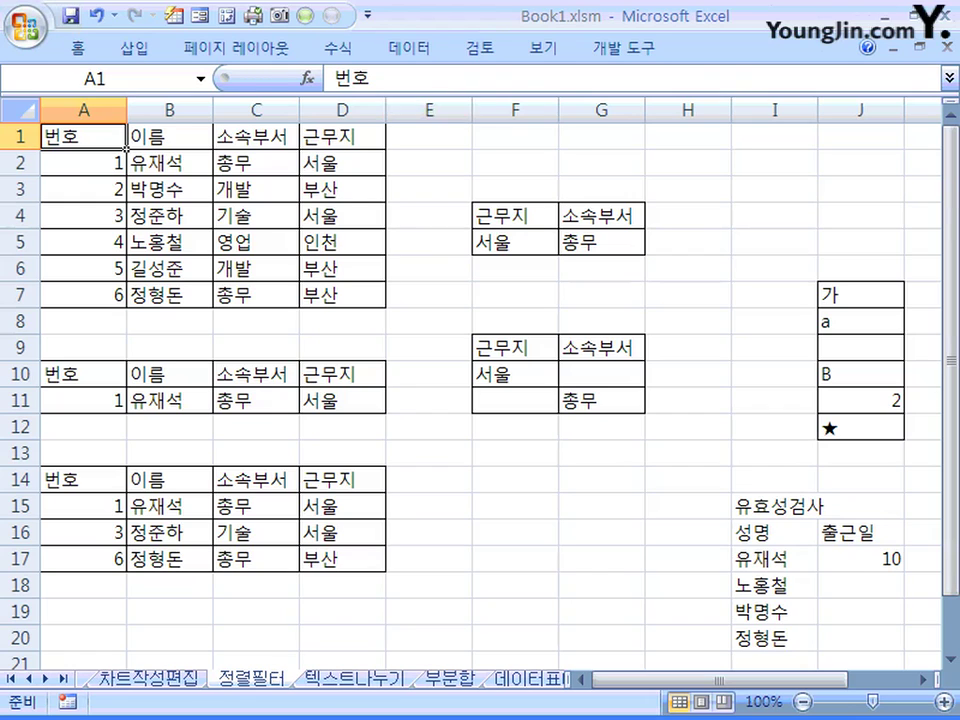
Turn on AutoFilter for the table in A1:D7 and view the text filter options of the 이름 column
left_click(409, 47)
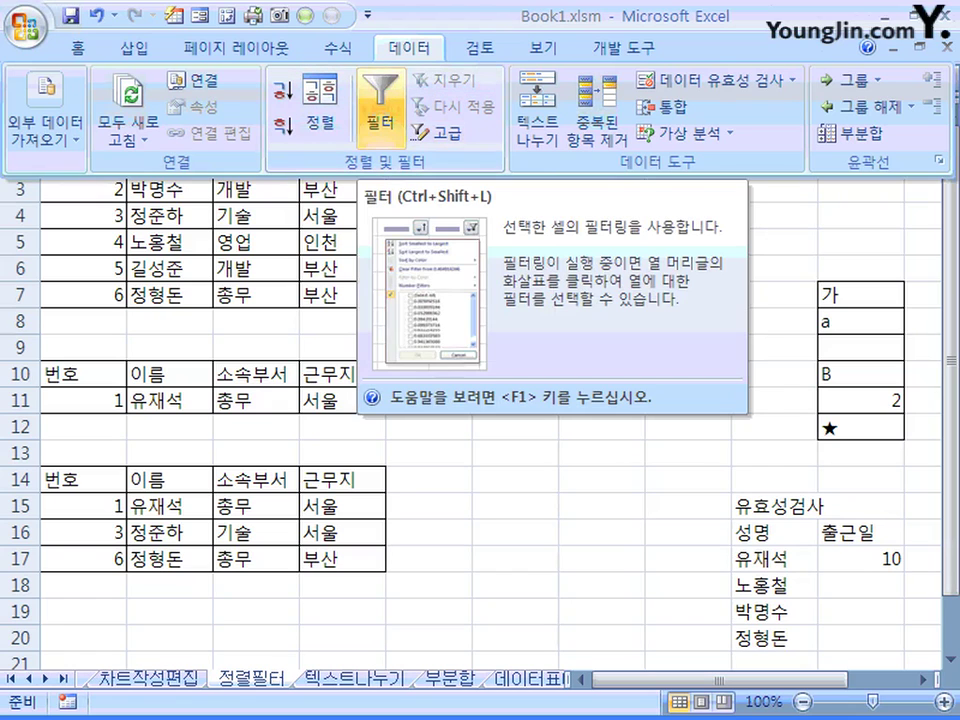
left_click(380, 100)
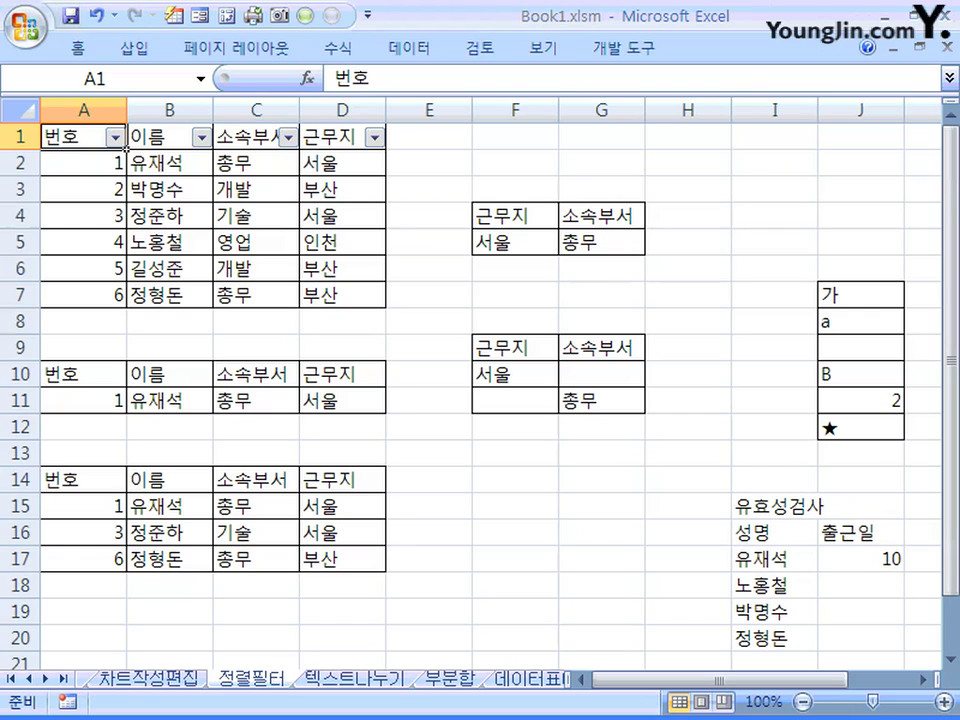
left_click(201, 137)
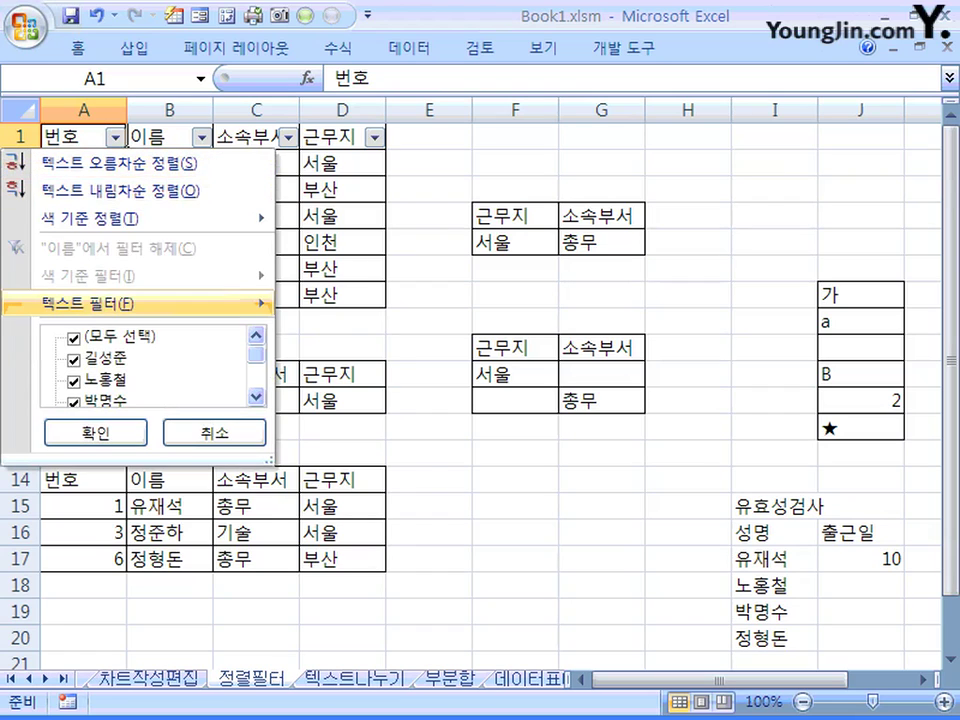
mouse_move(90, 303)
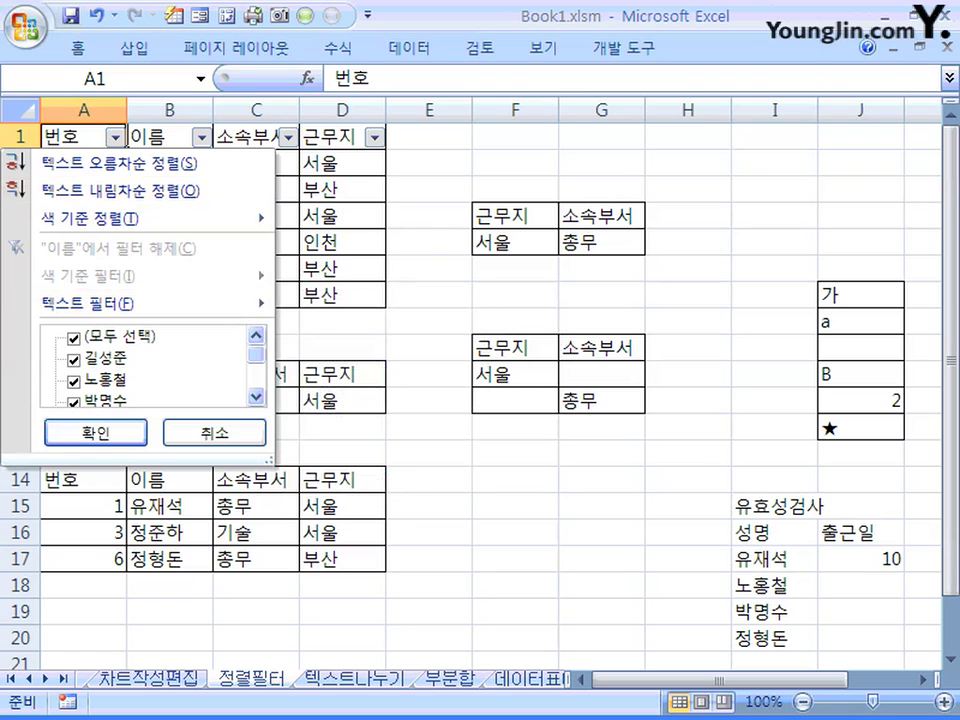
View the custom number filter dialog for the 번호 column and close it without setting a condition
left_click(115, 137)
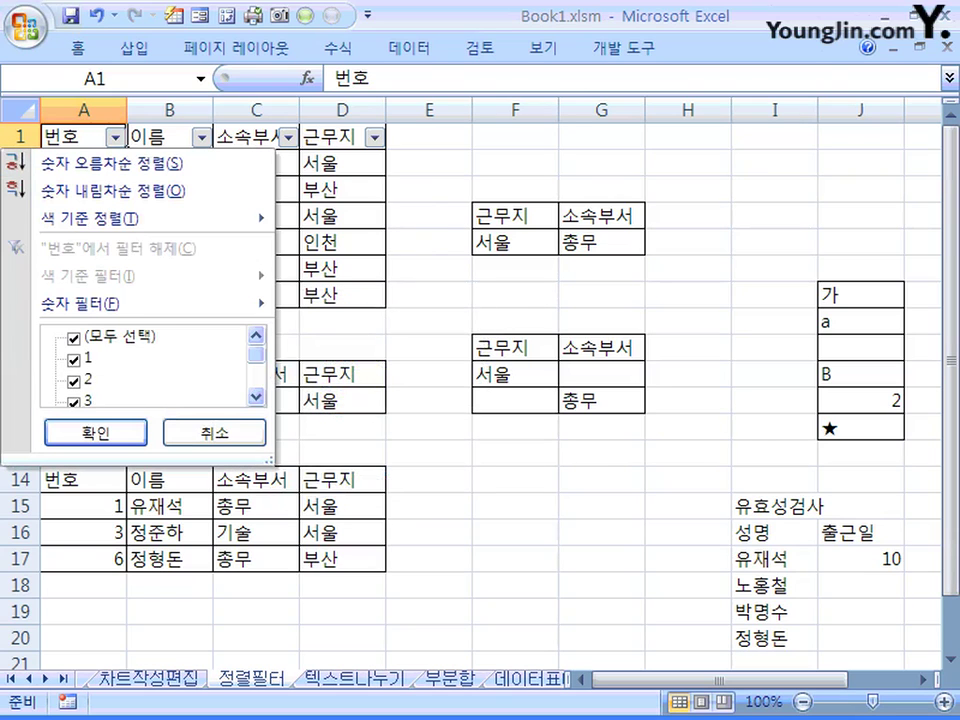
mouse_move(150, 303)
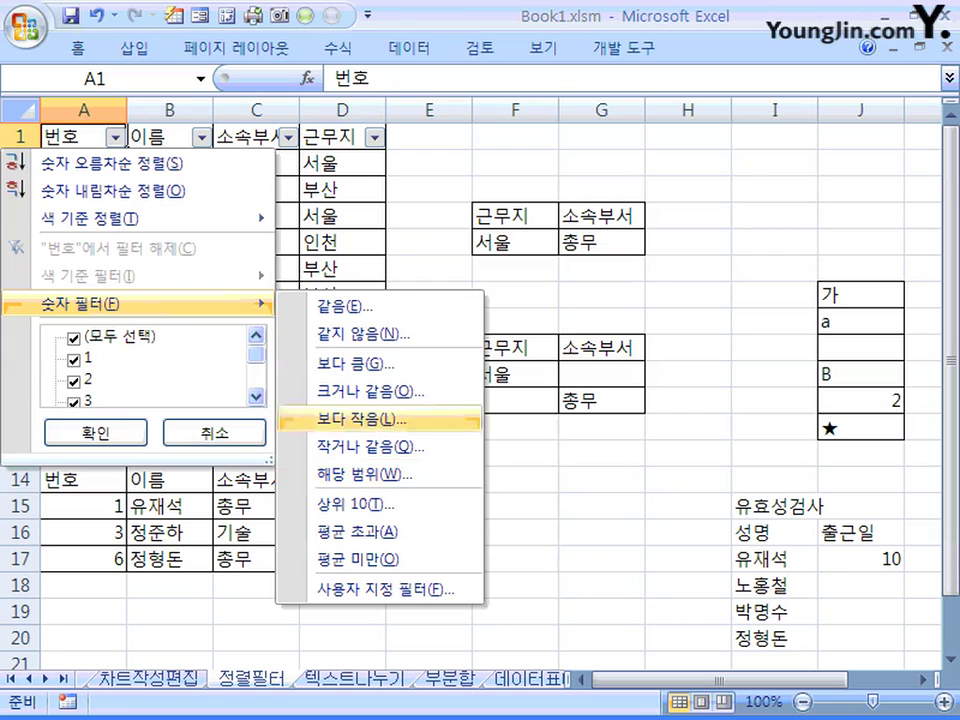
left_click(385, 589)
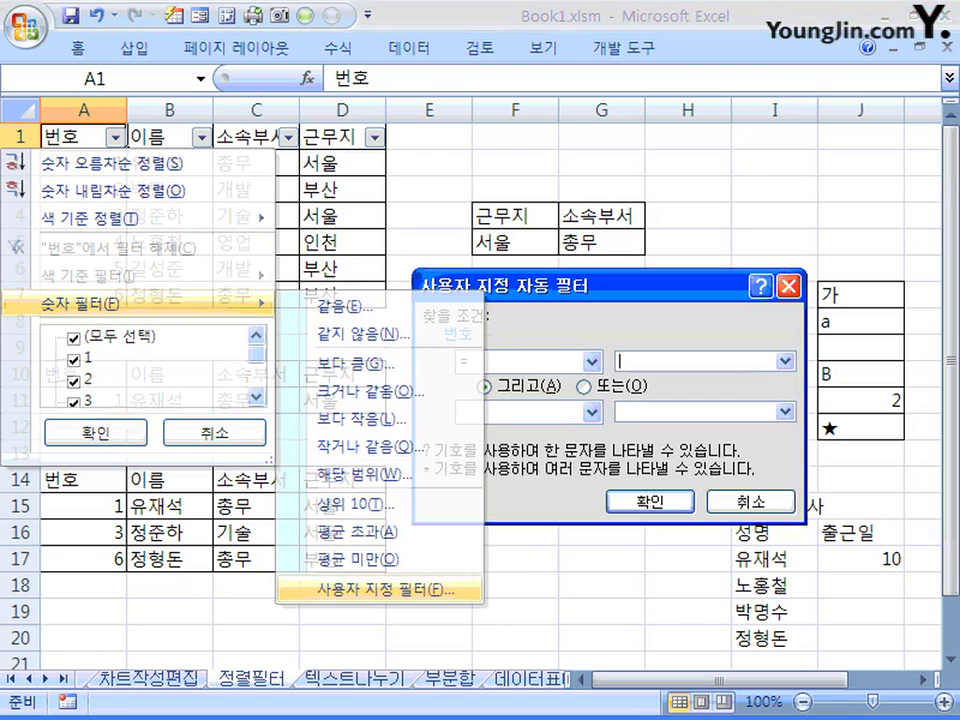
left_click_drag(527, 285, 439, 207)
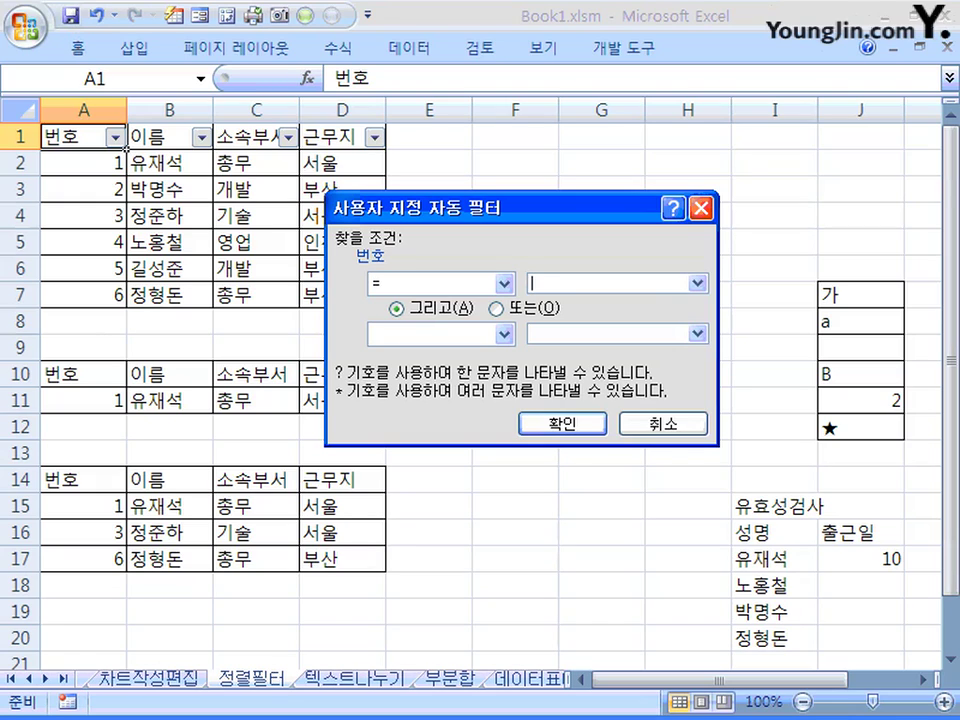
left_click(701, 208)
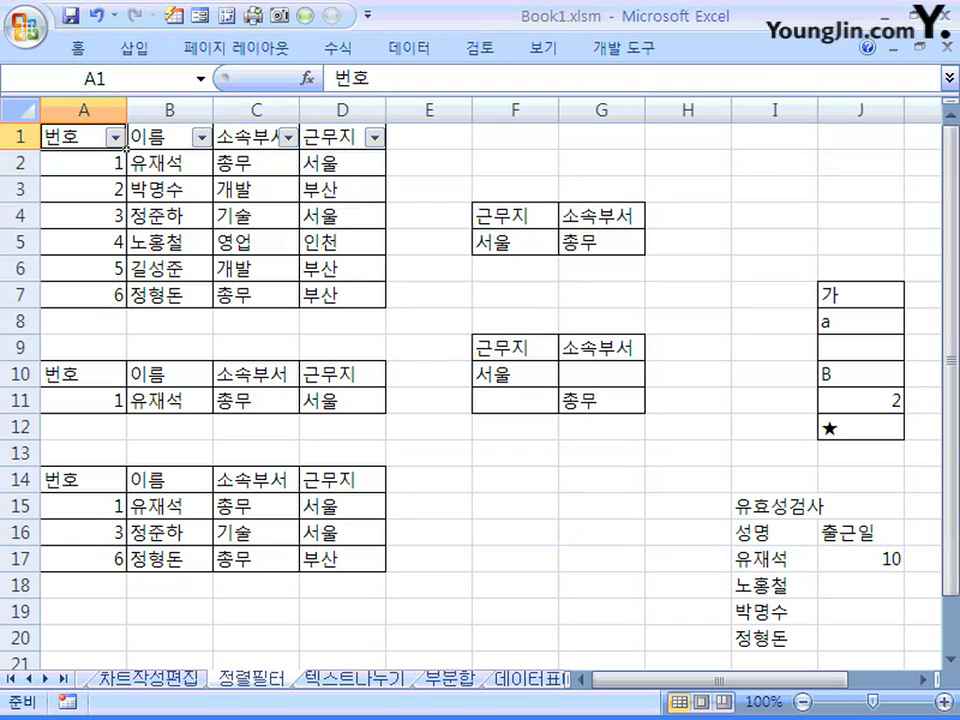
Turn off AutoFilter for the table in A1:D7
left_click(409, 47)
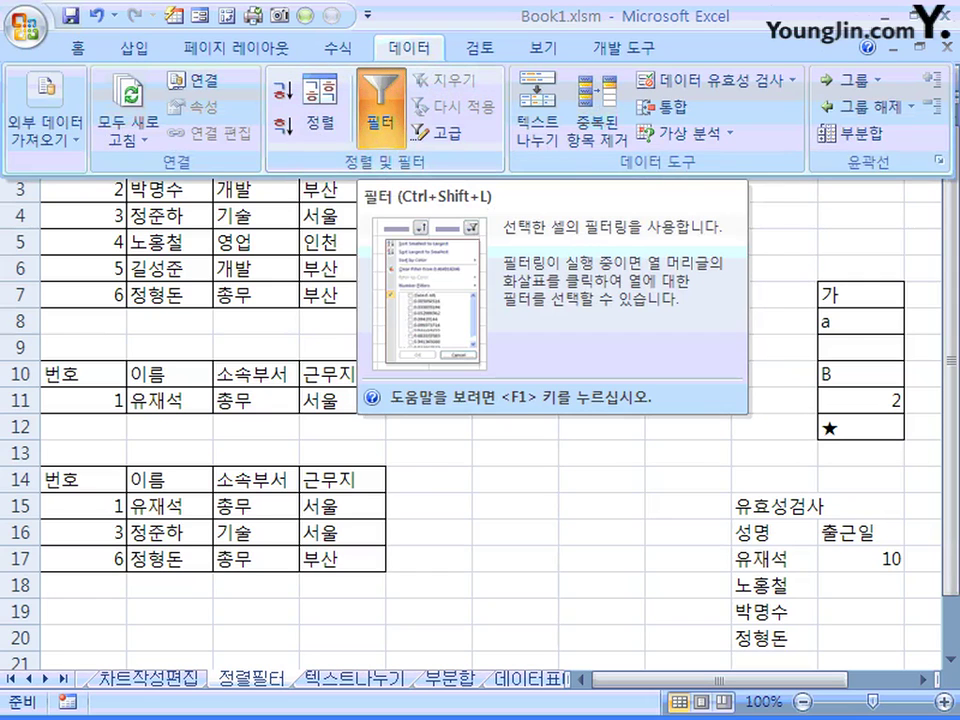
key("Escape")
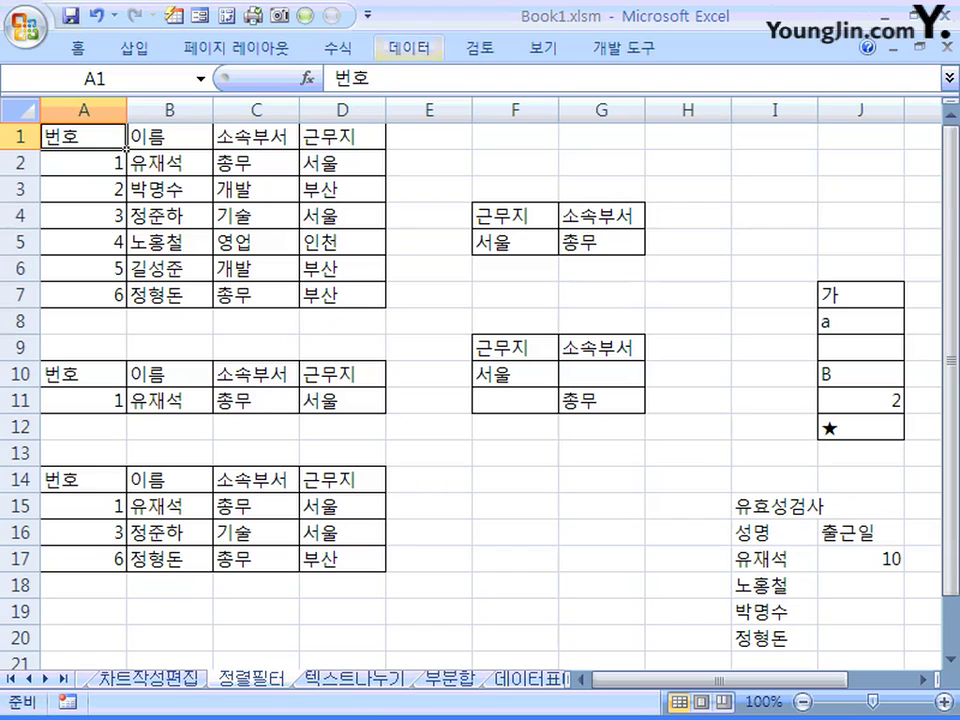
Run an advanced filter on A1:D7 with criteria F9:G11, copying the results to A14:D14
left_click(409, 47)
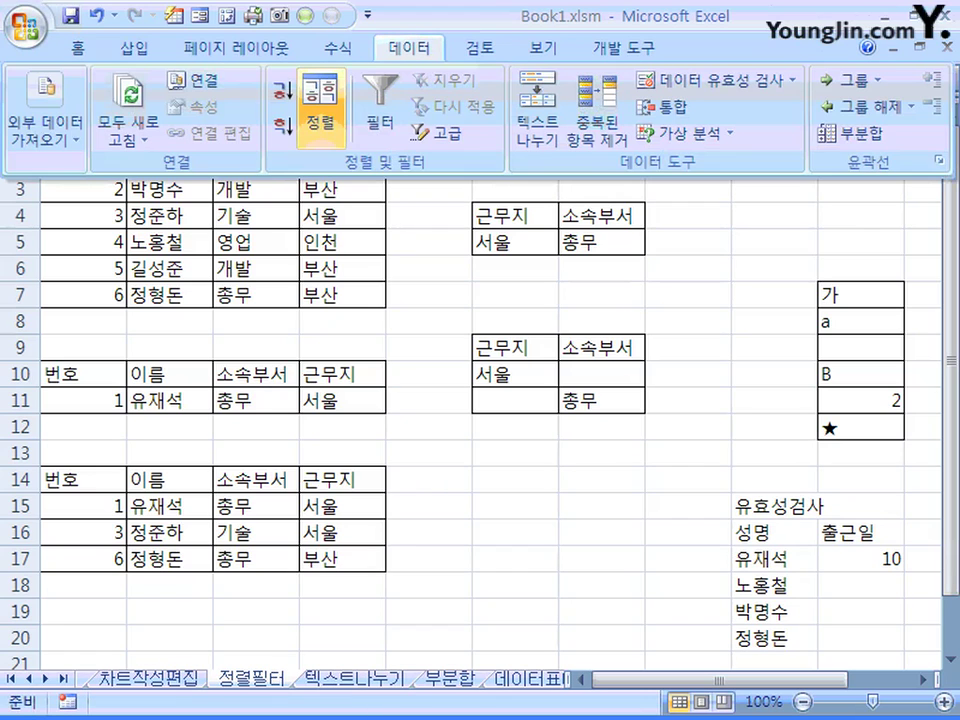
left_click(437, 132)
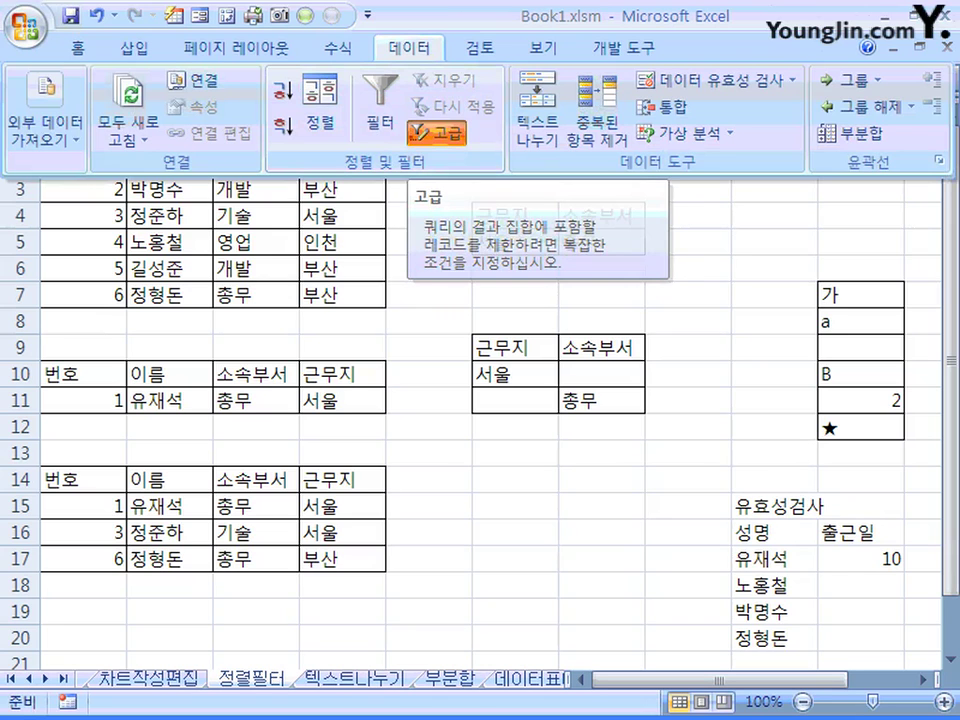
left_click_drag(449, 199, 498, 330)
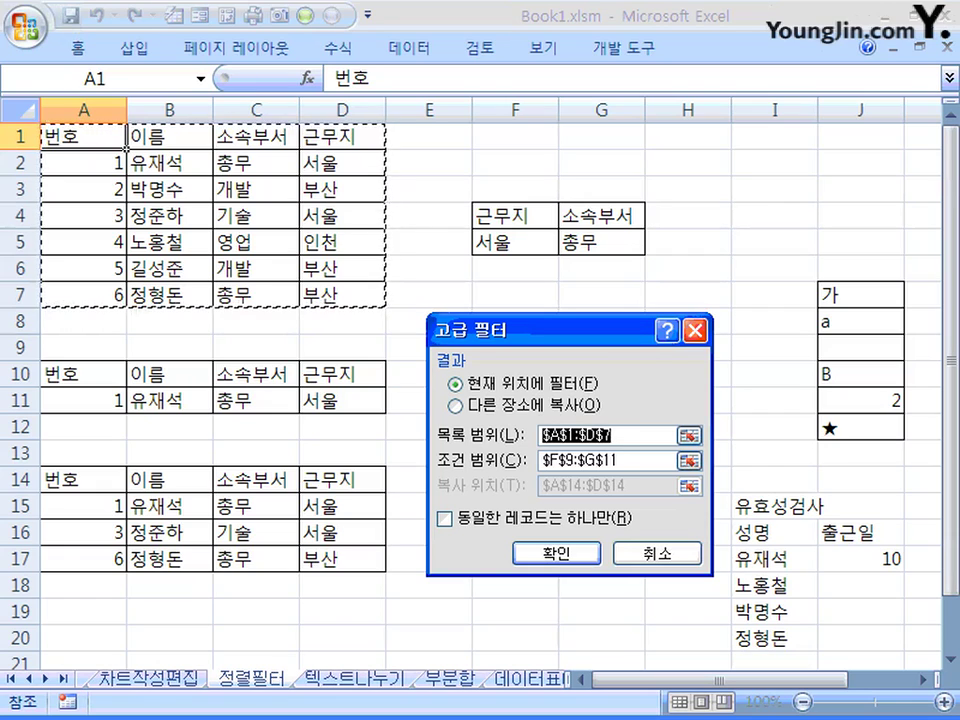
left_click(456, 405)
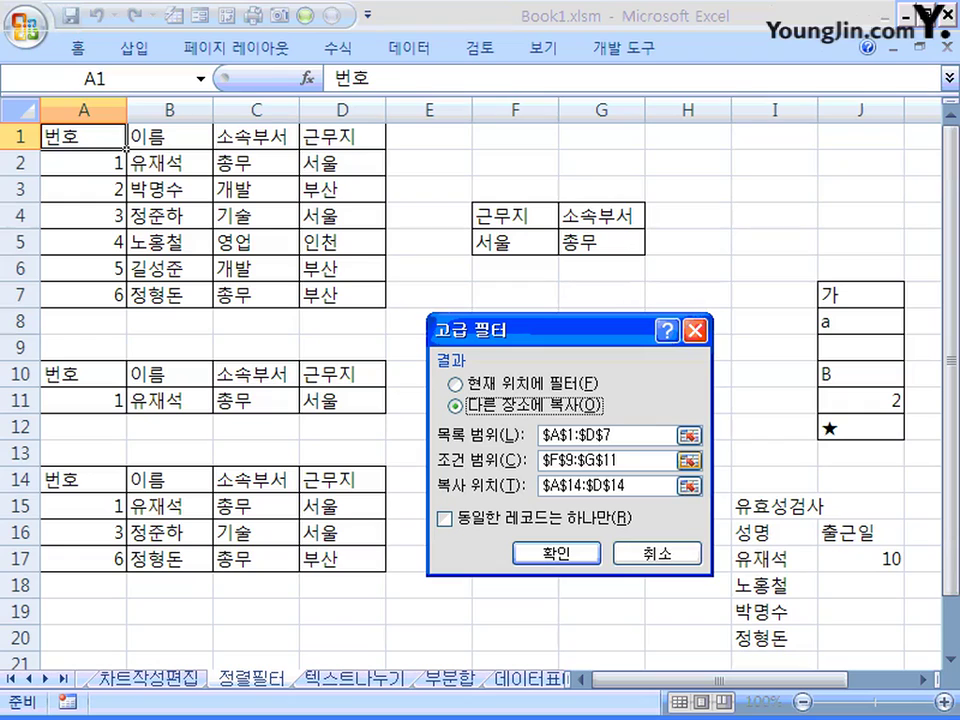
key("Return")
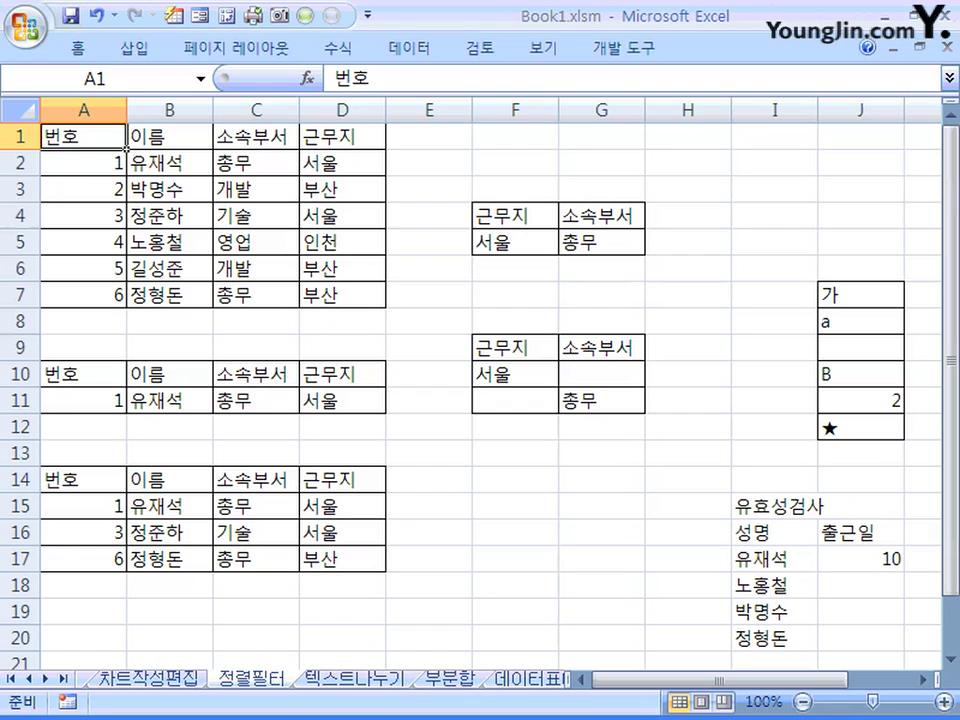
Examine how the 근무지 and 소속부서 conditions are arranged in the criteria ranges F4:G5 and F9:G11
left_click(550, 249)
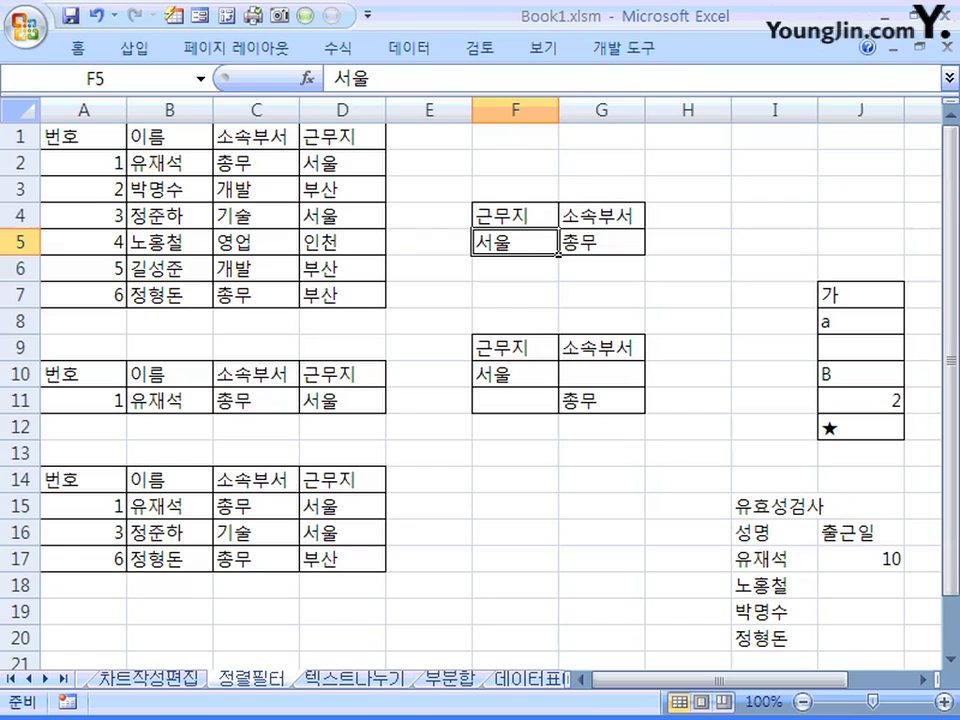
left_click_drag(550, 249, 600, 245)
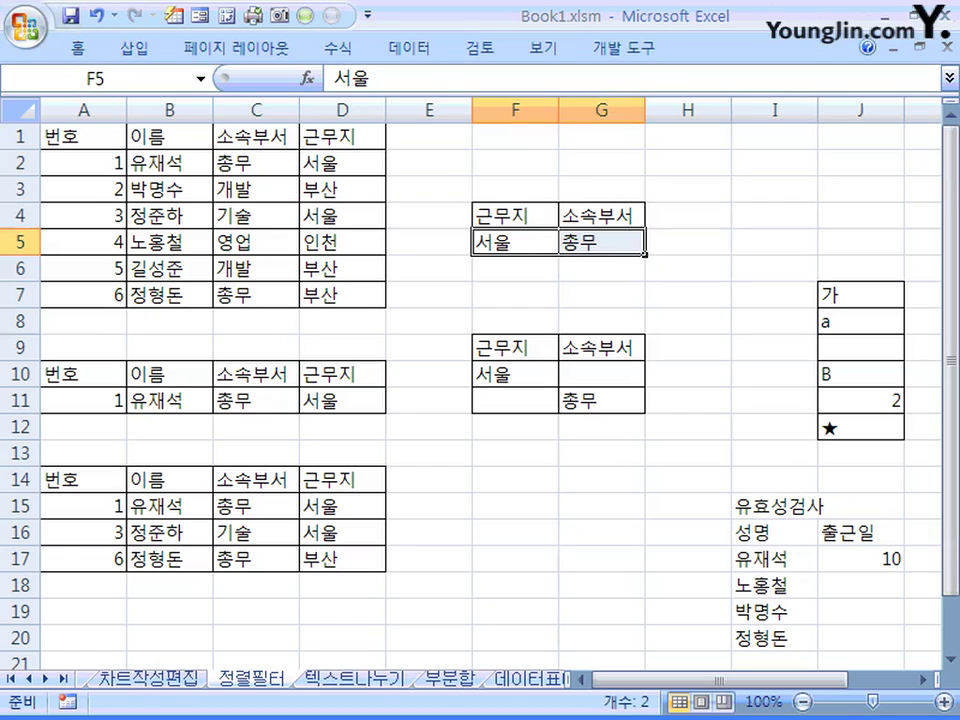
left_click(548, 382)
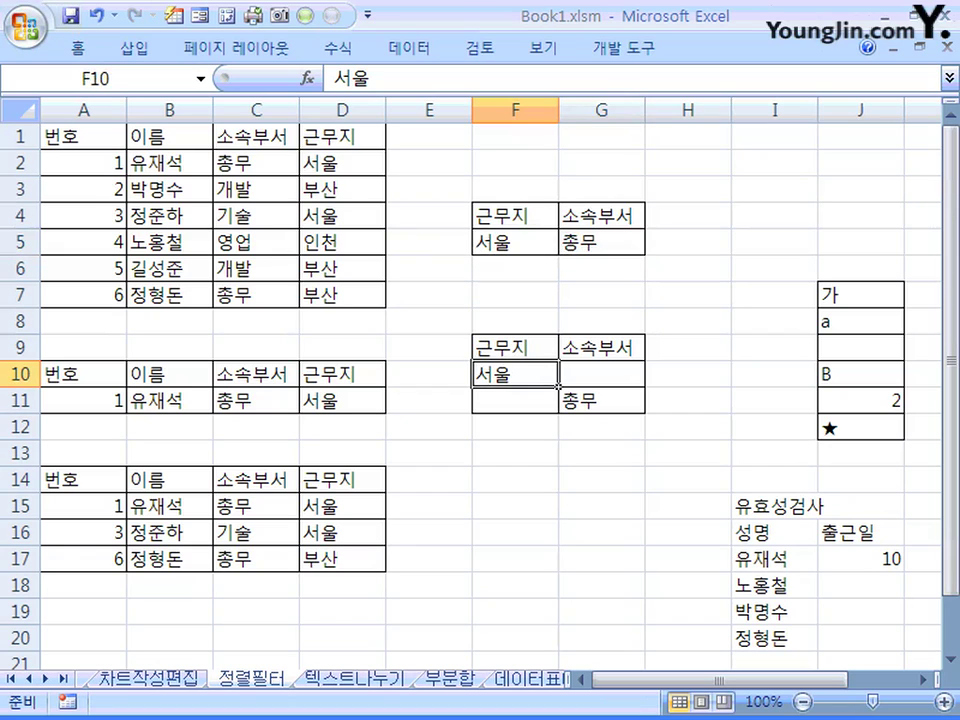
left_click(601, 400)
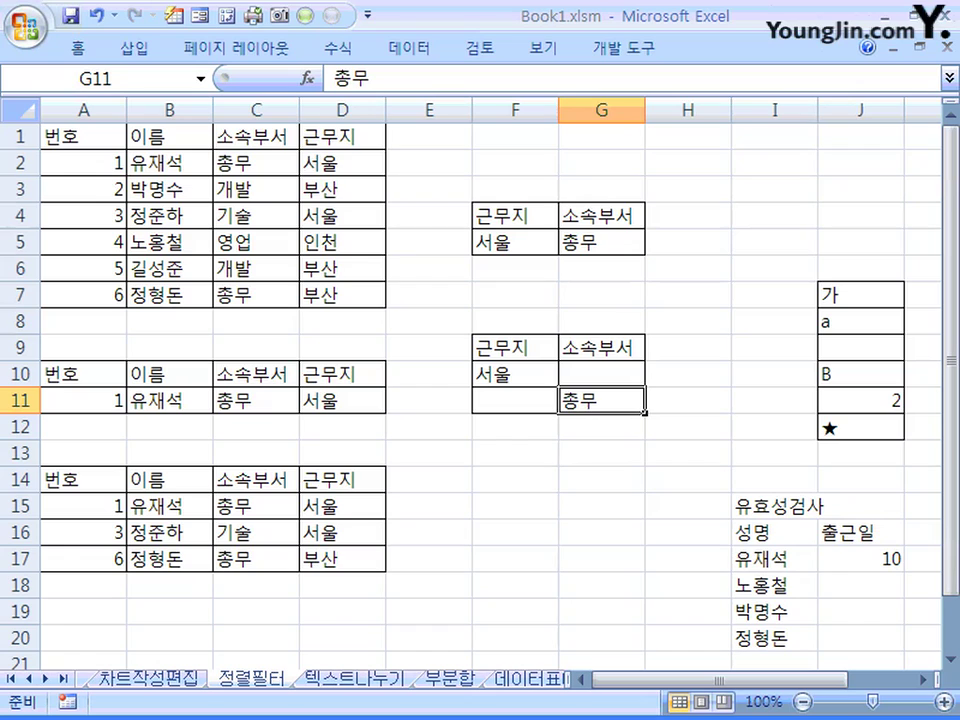
left_click(515, 242)
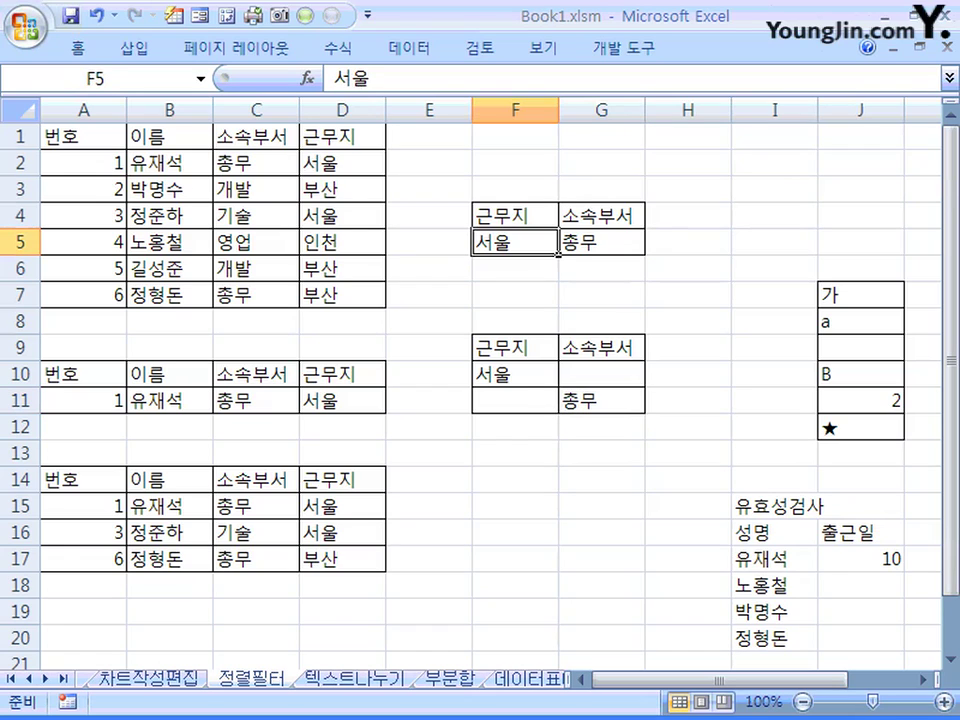
left_click(601, 242)
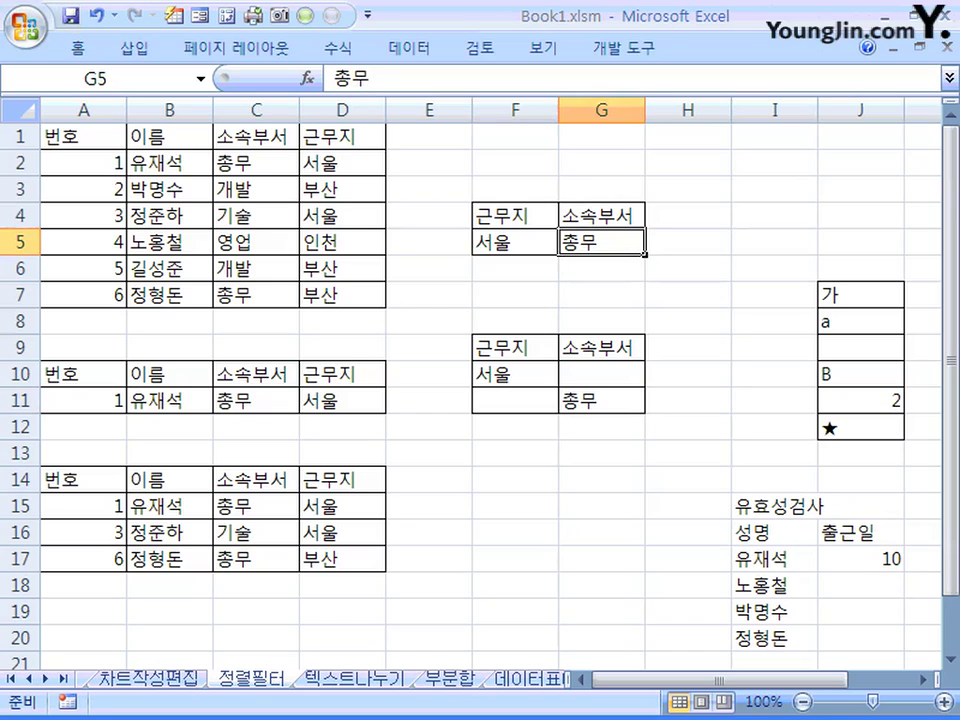
left_click(554, 224)
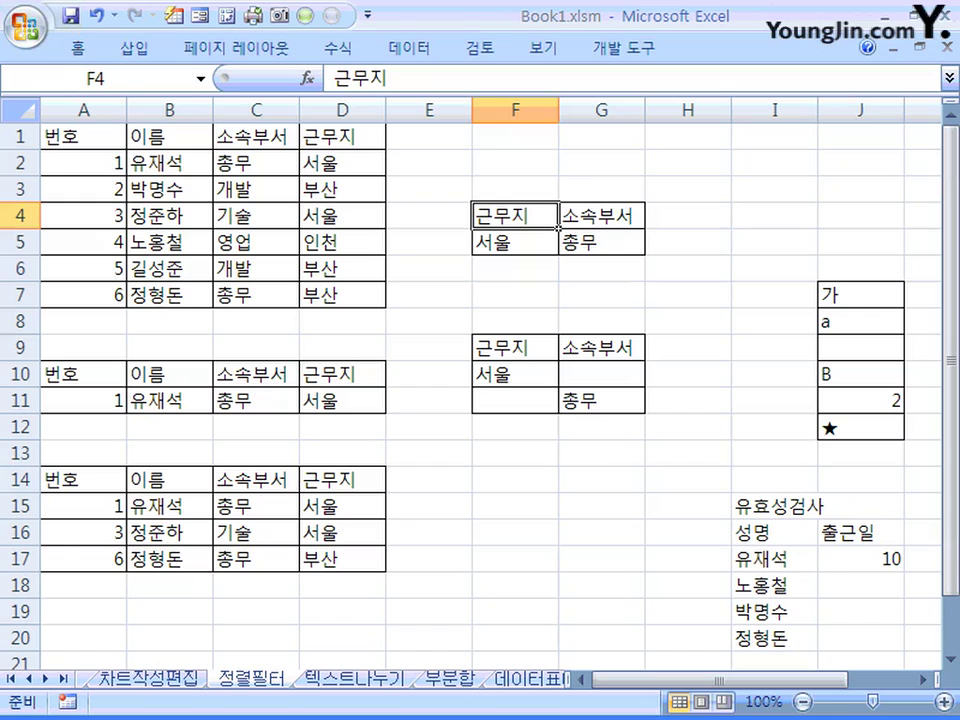
left_click(515, 242)
left_click(601, 216)
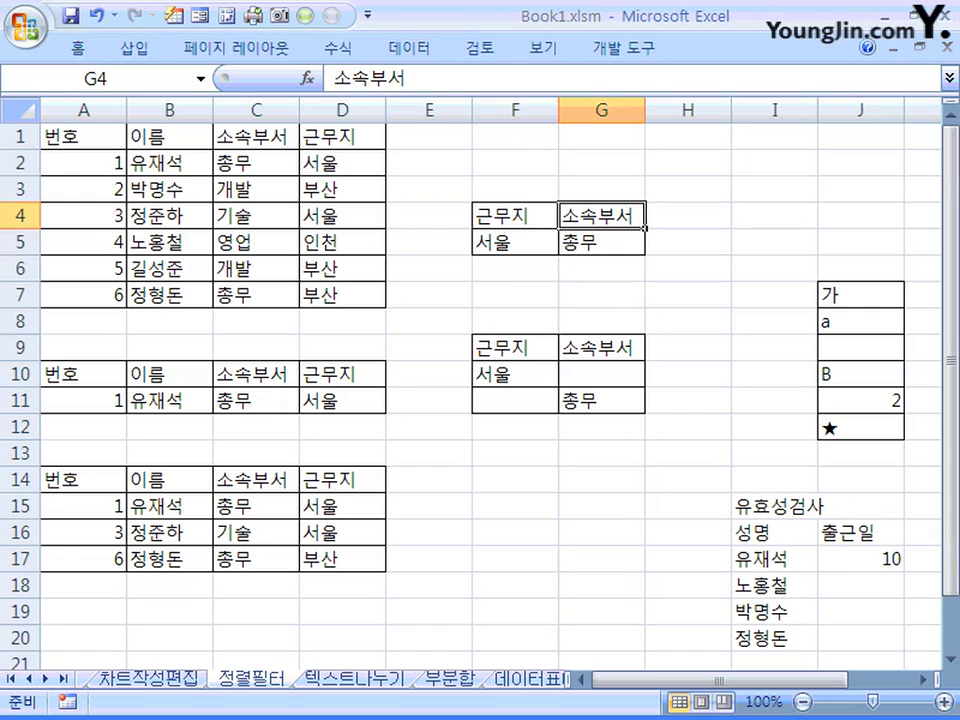
left_click(601, 242)
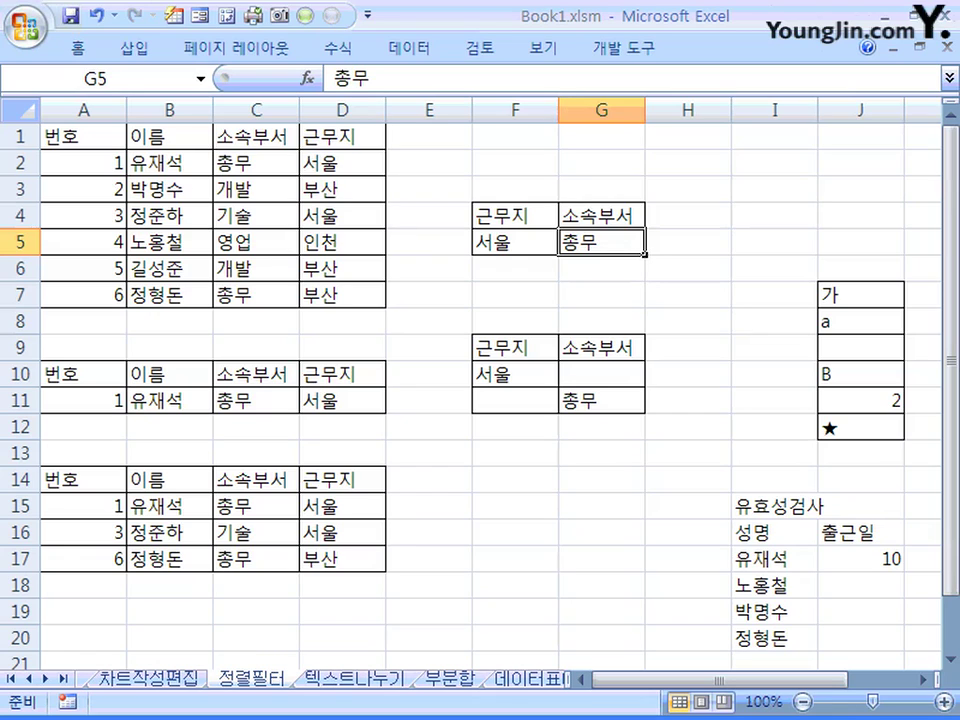
left_click(515, 374)
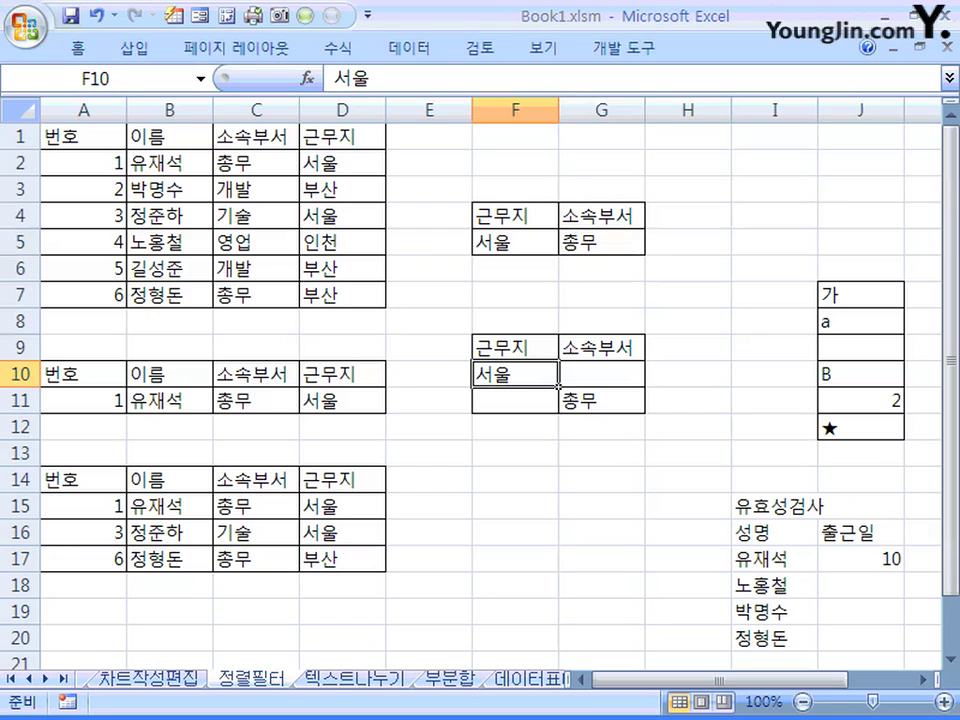
left_click(601, 400)
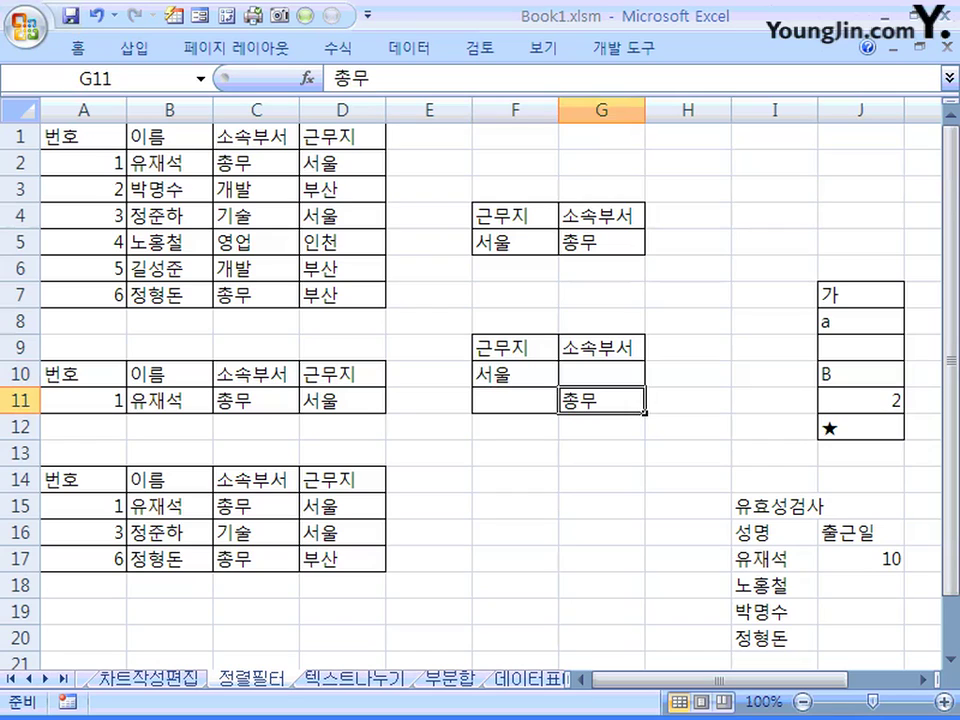
Set up an advanced filter on A1:D7 that copies to another location, using F4:G5 as the criteria range
key("ctrl+Home")
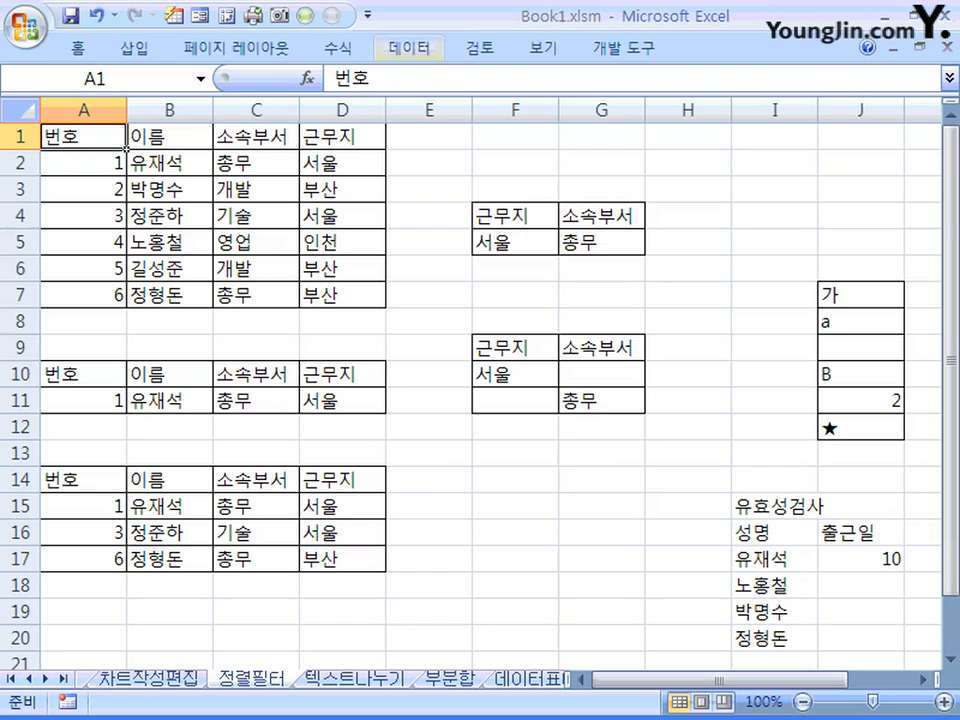
left_click(409, 47)
left_click(438, 133)
left_click_drag(540, 330, 535, 340)
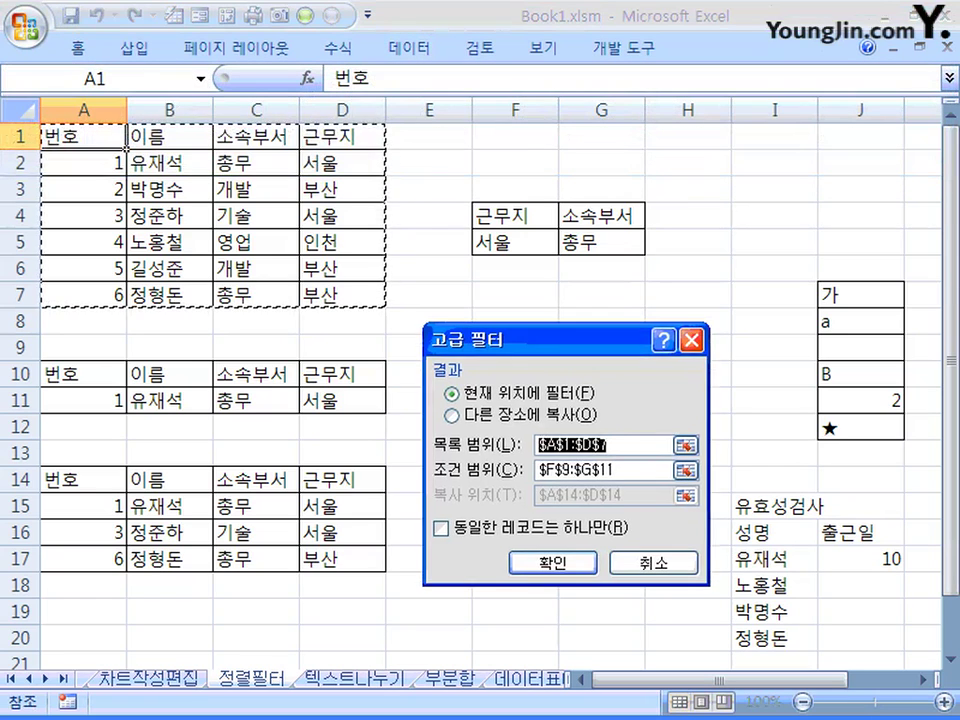
left_click(450, 415)
key("Tab")
key("Tab")
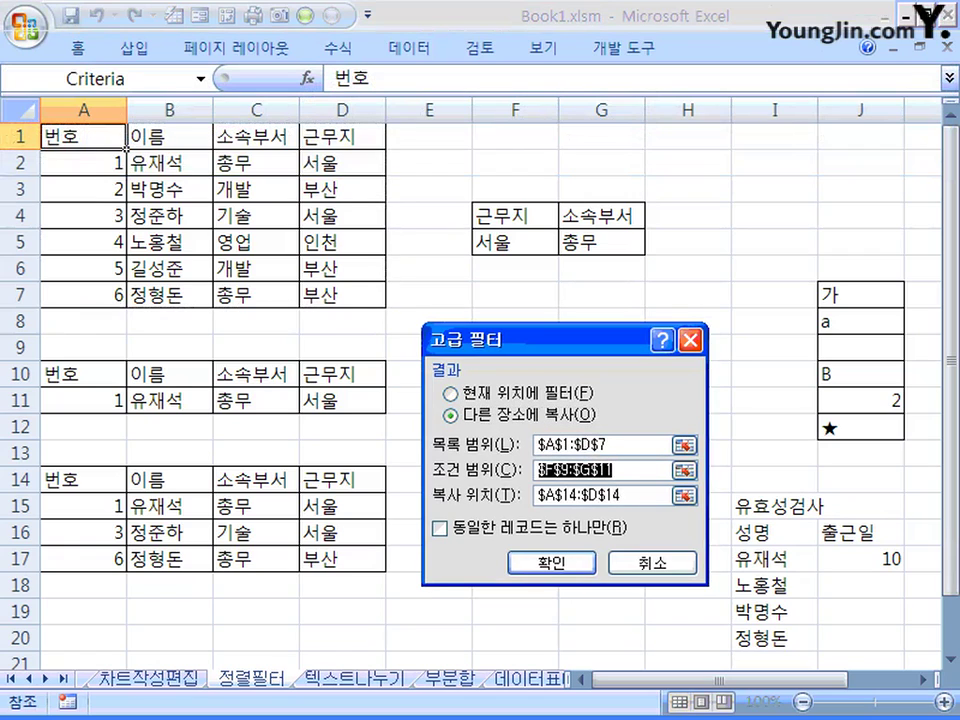
left_click_drag(500, 215, 600, 241)
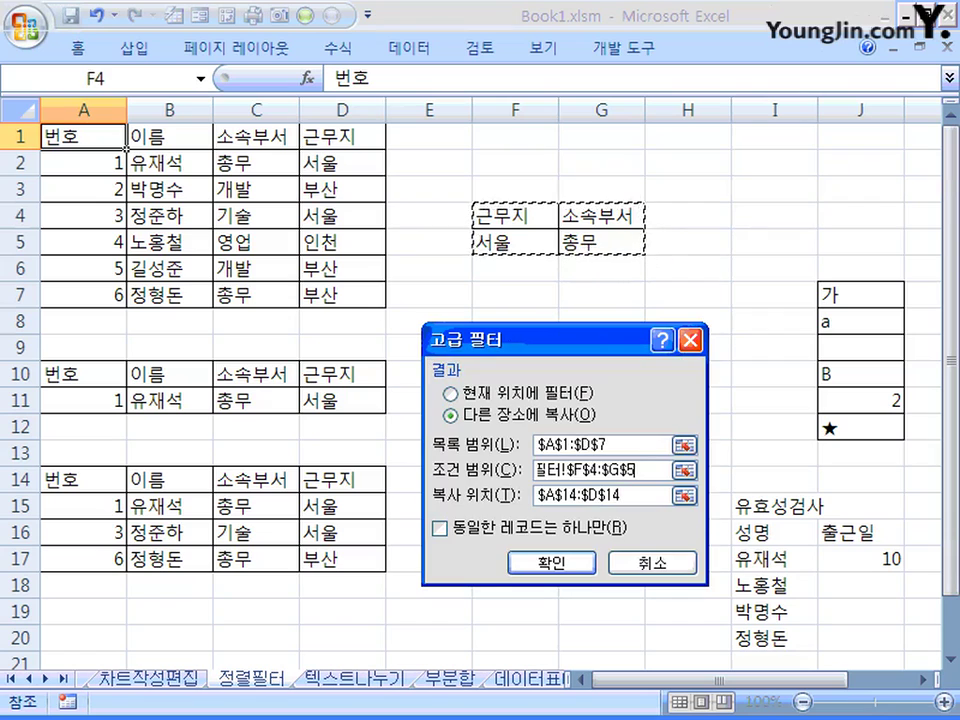
Set the advanced filter's copy destination to the header row A10:D10 and run the filter
left_click(621, 495)
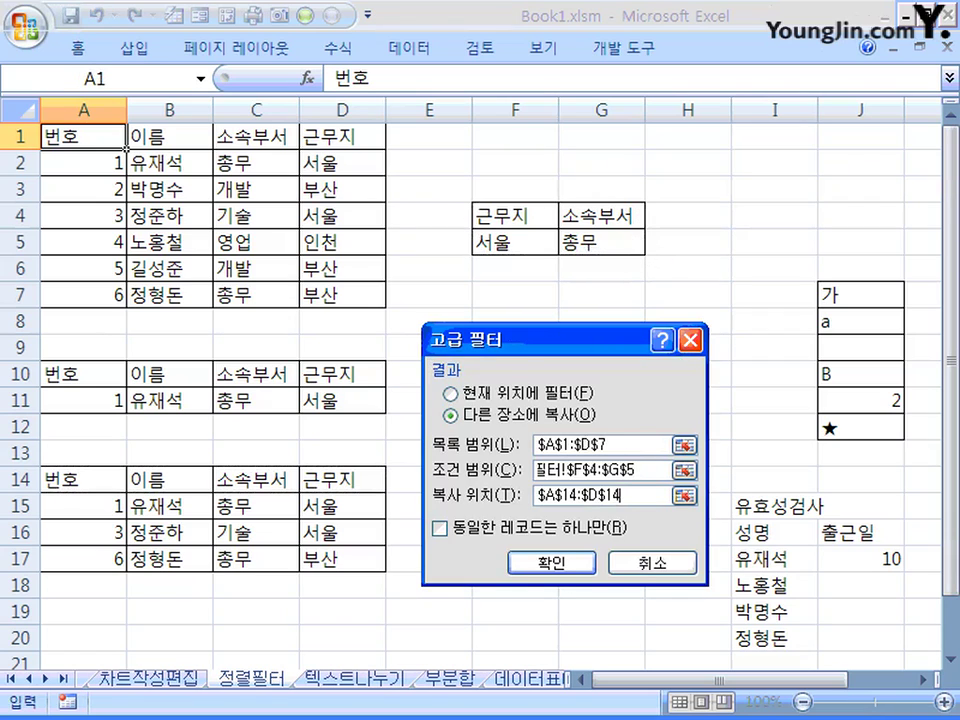
left_click_drag(60, 374, 340, 375)
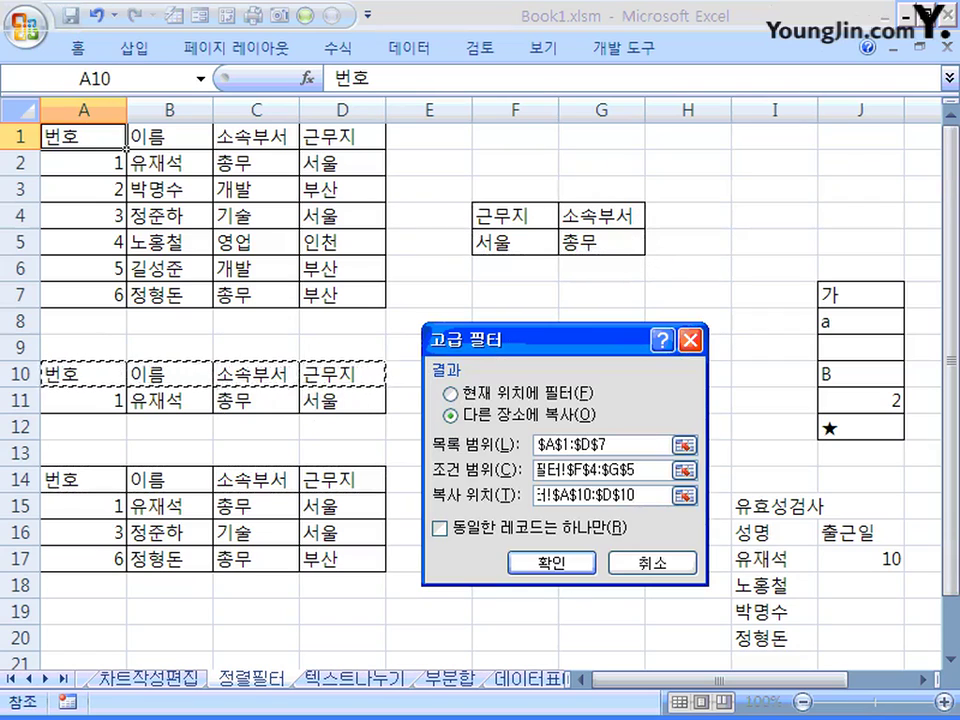
left_click_drag(634, 495, 537, 495)
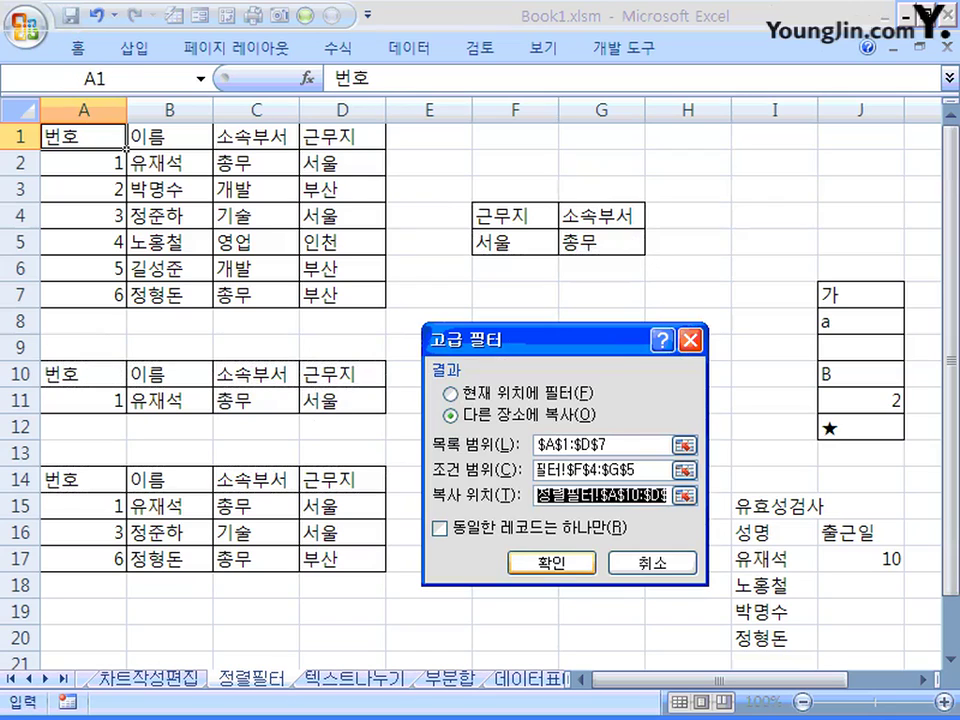
key("Return")
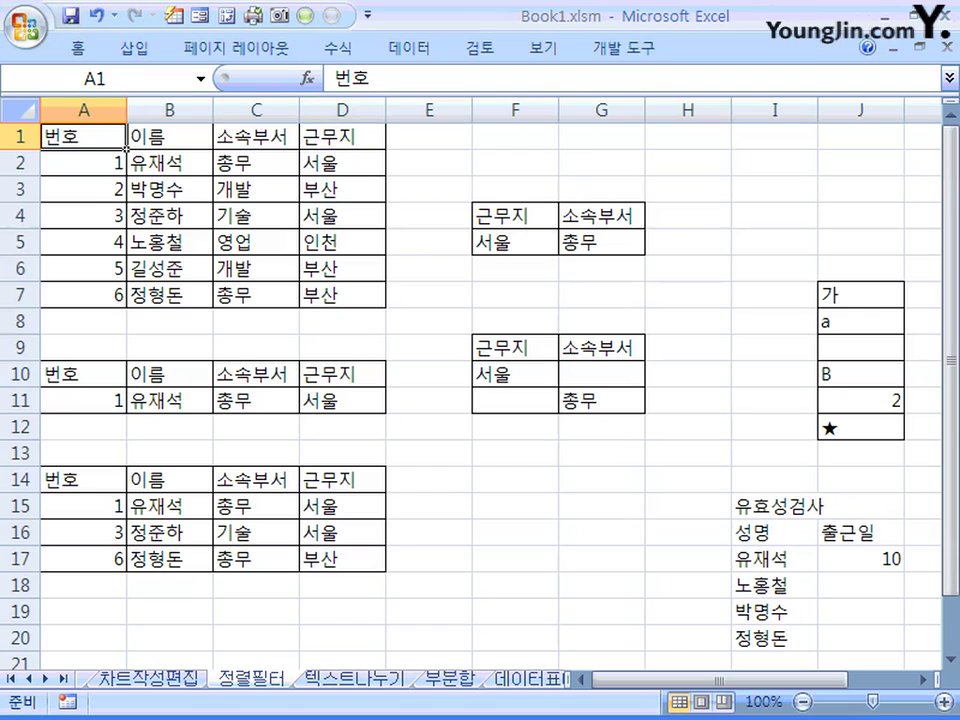
Check the 소속부서 and 근무지 values in source rows 2, 4 and 7 against the extracted record in A11:D11
left_click_drag(83, 163, 342, 163)
left_click(256, 163)
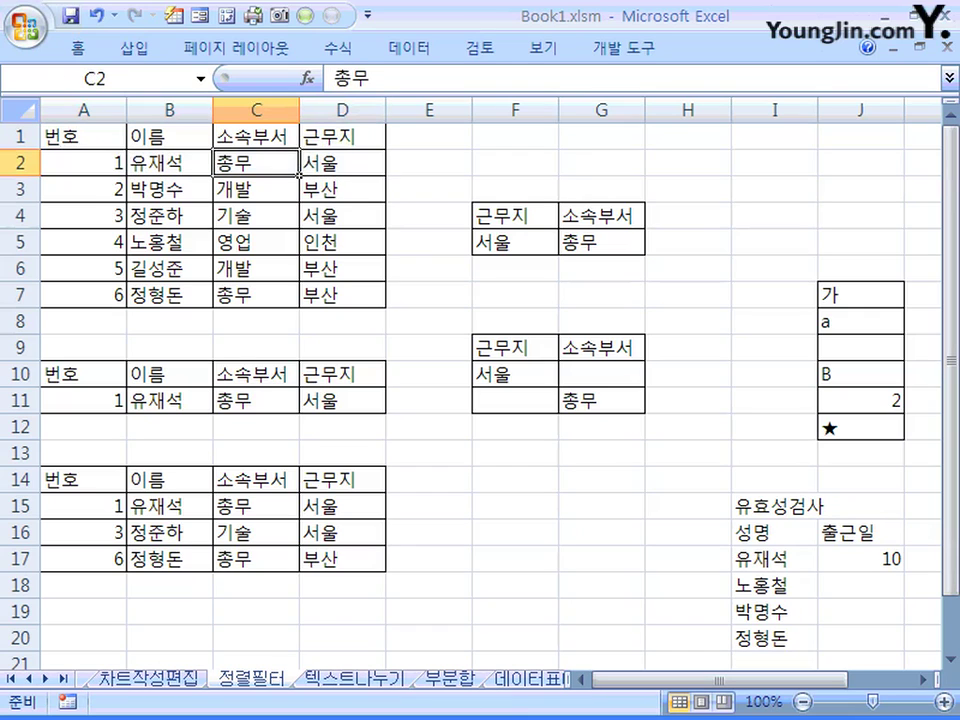
left_click(342, 163)
left_click(342, 216)
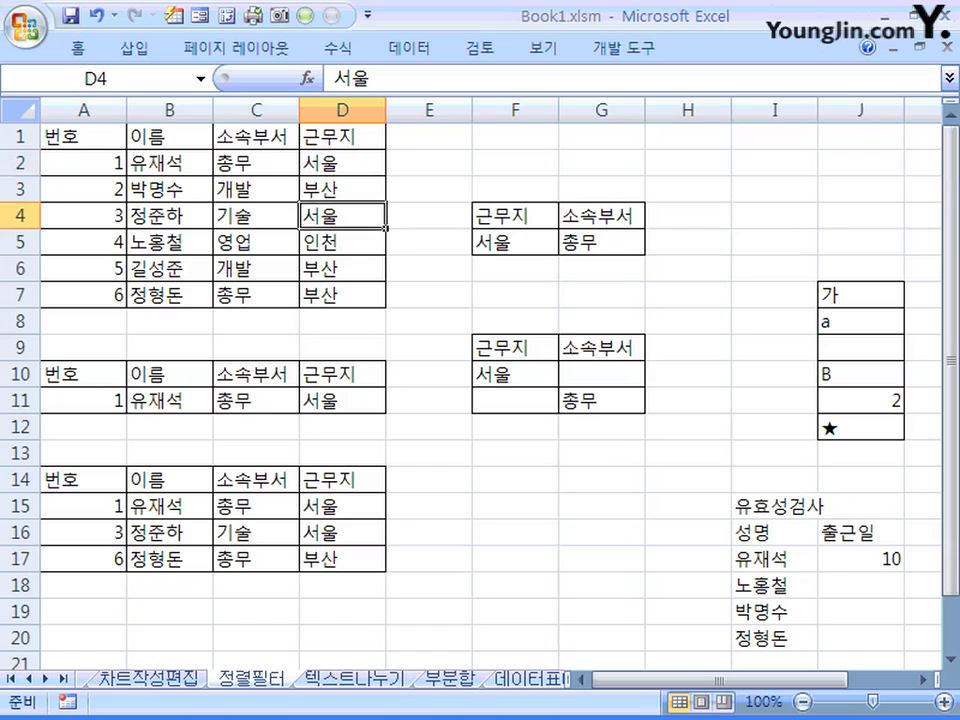
left_click(256, 216)
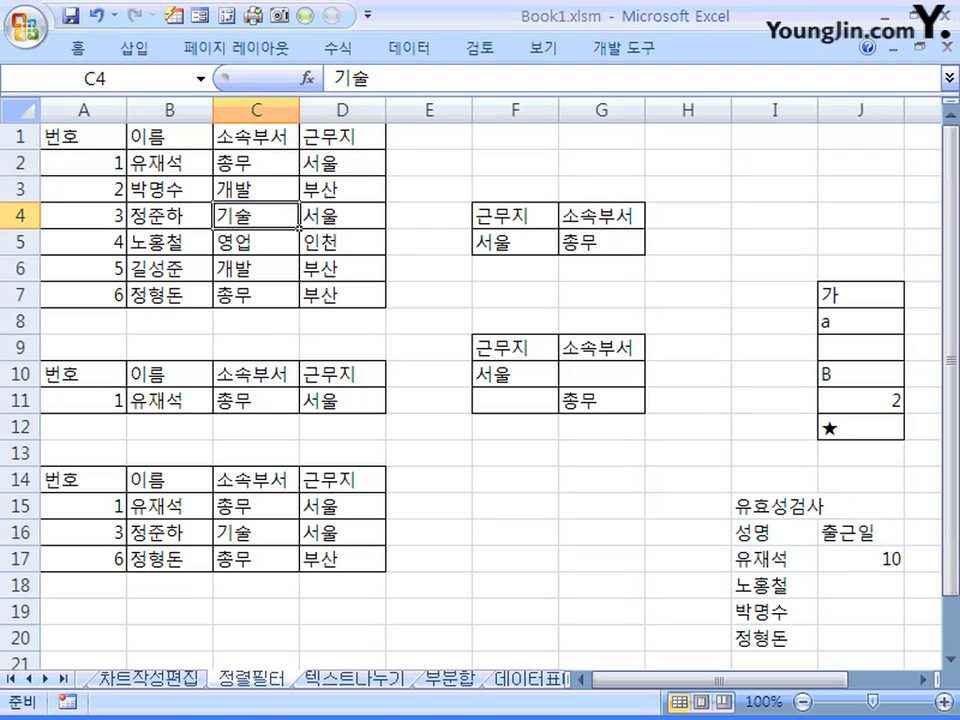
left_click(290, 294)
left_click(375, 298)
left_click(125, 161)
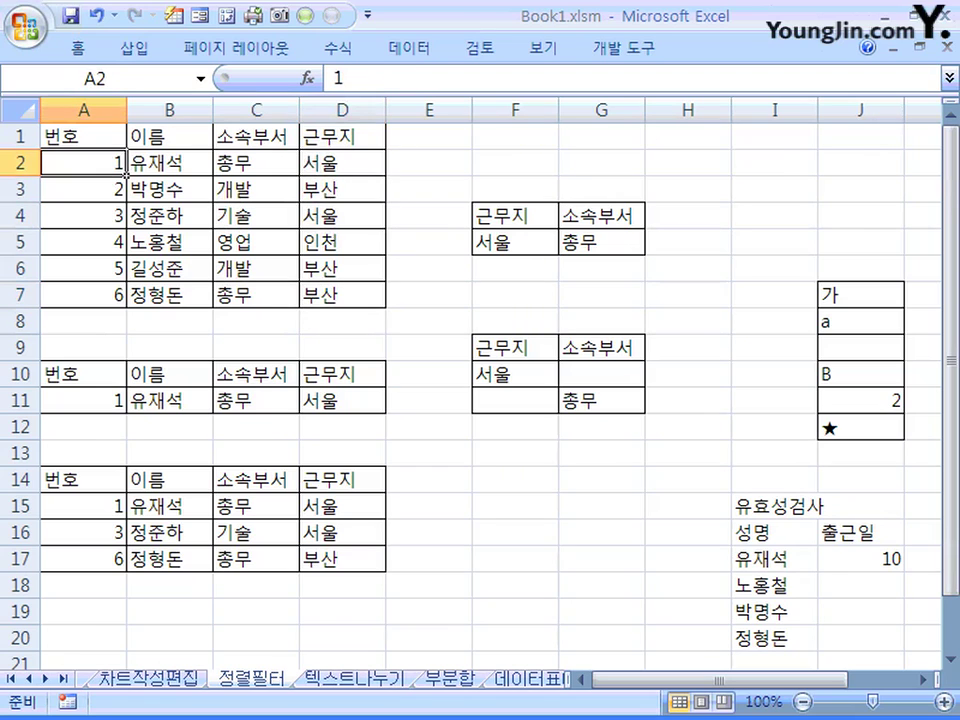
left_click_drag(110, 163, 342, 163)
left_click_drag(342, 400, 80, 400)
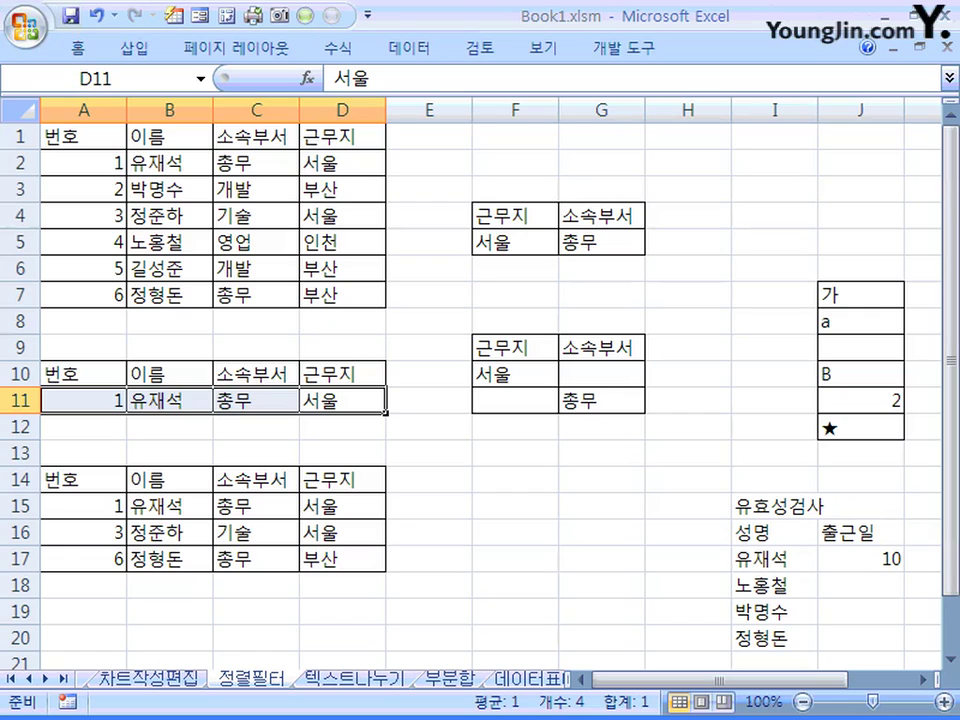
left_click(342, 163)
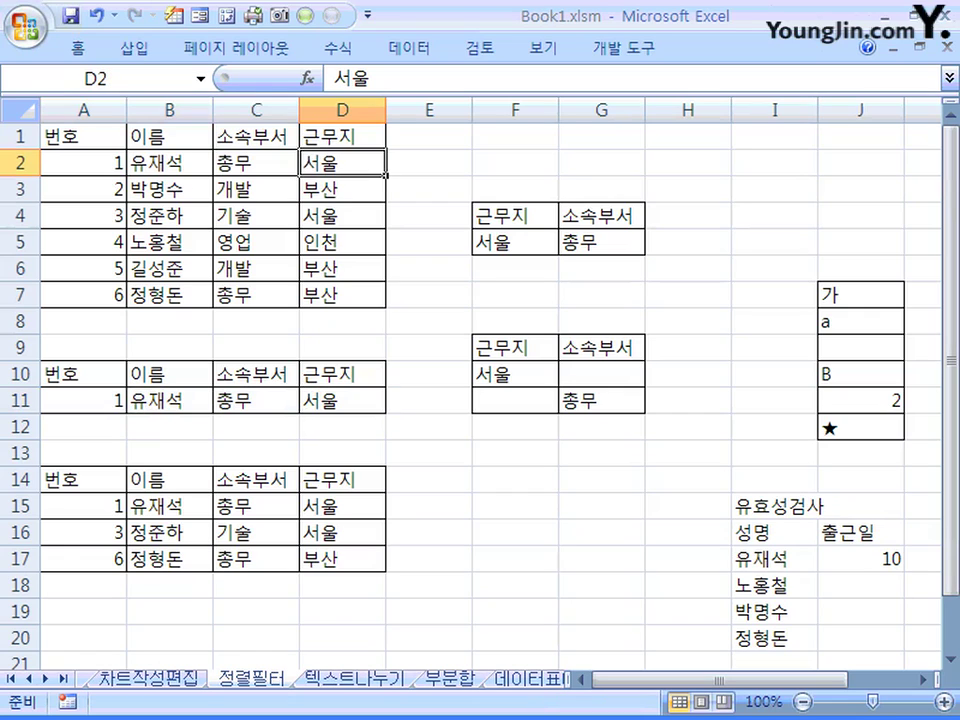
left_click(342, 215)
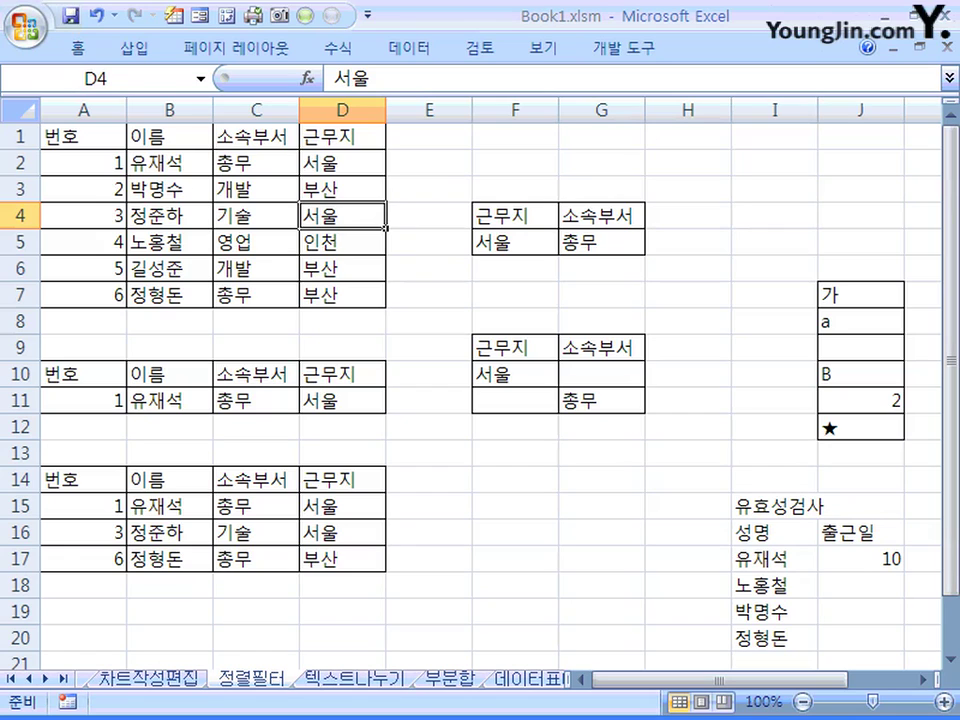
Examine the 근무지 and 소속부서 headers and the row placement of their conditions in criteria range F9:G11
left_click(514, 374)
left_click(600, 400)
left_click(514, 374)
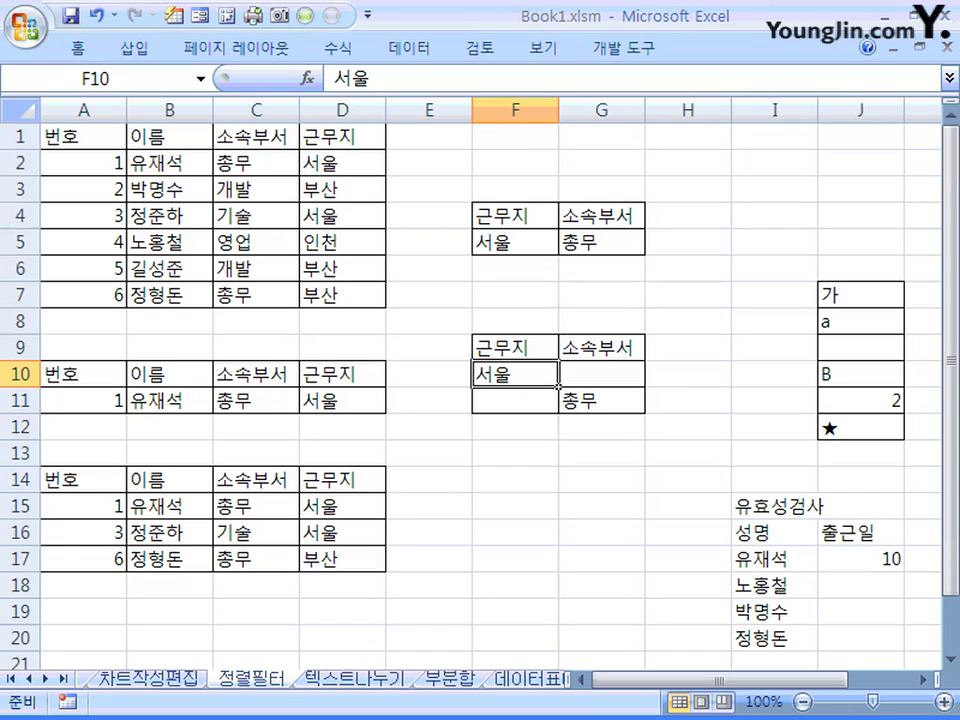
left_click(515, 347)
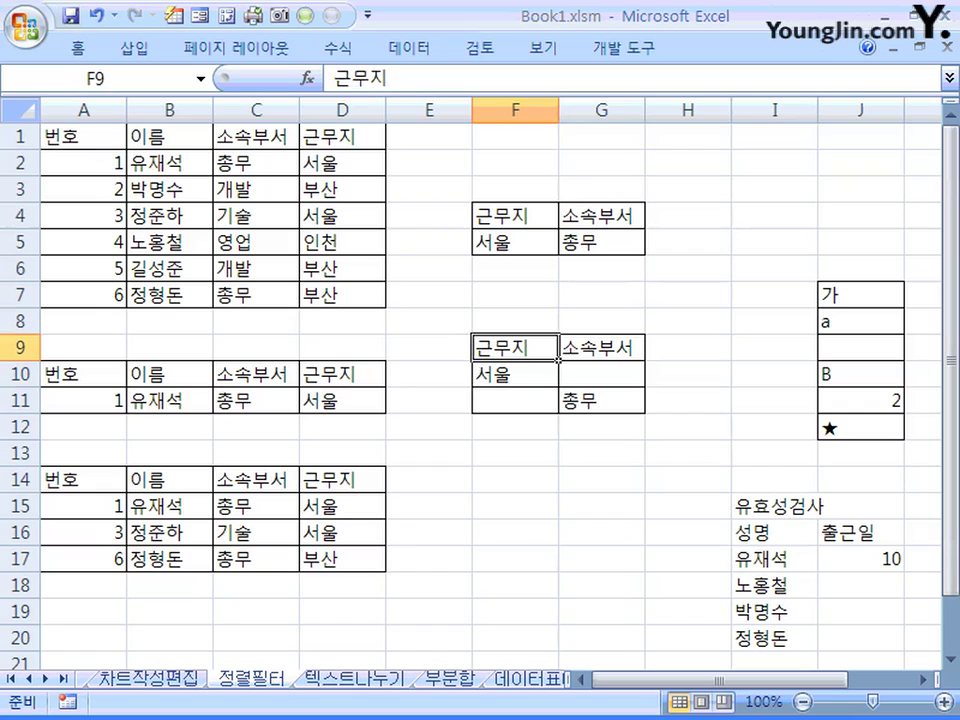
left_click(601, 347)
left_click(515, 347)
left_click(601, 347)
left_click(515, 347)
left_click(601, 347)
left_click(515, 347)
left_click(601, 347)
left_click(515, 347)
left_click(601, 347)
left_click(556, 355)
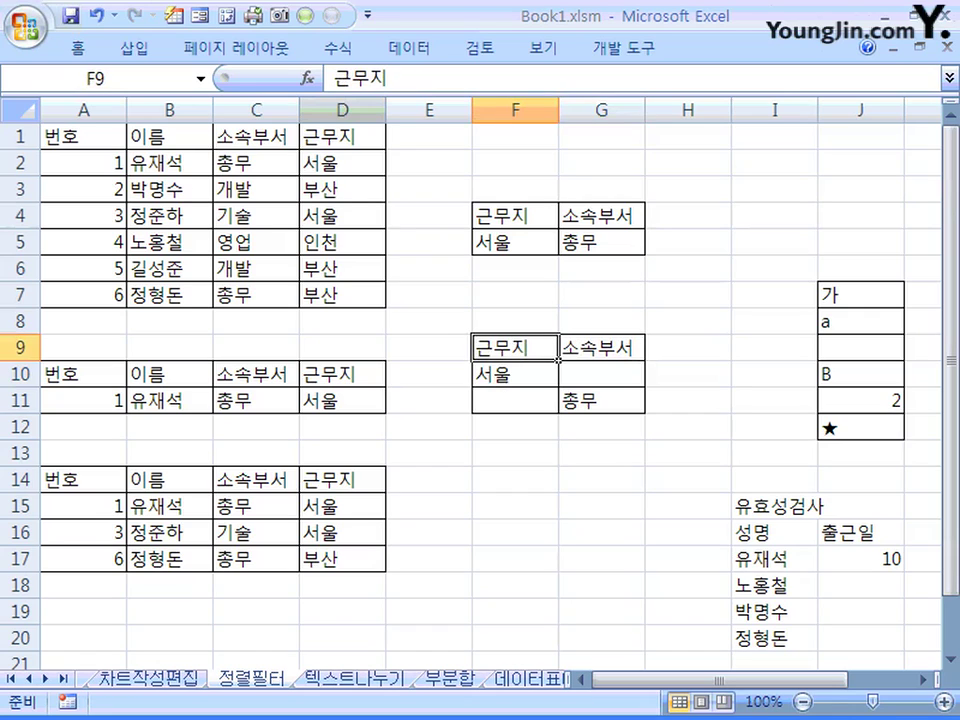